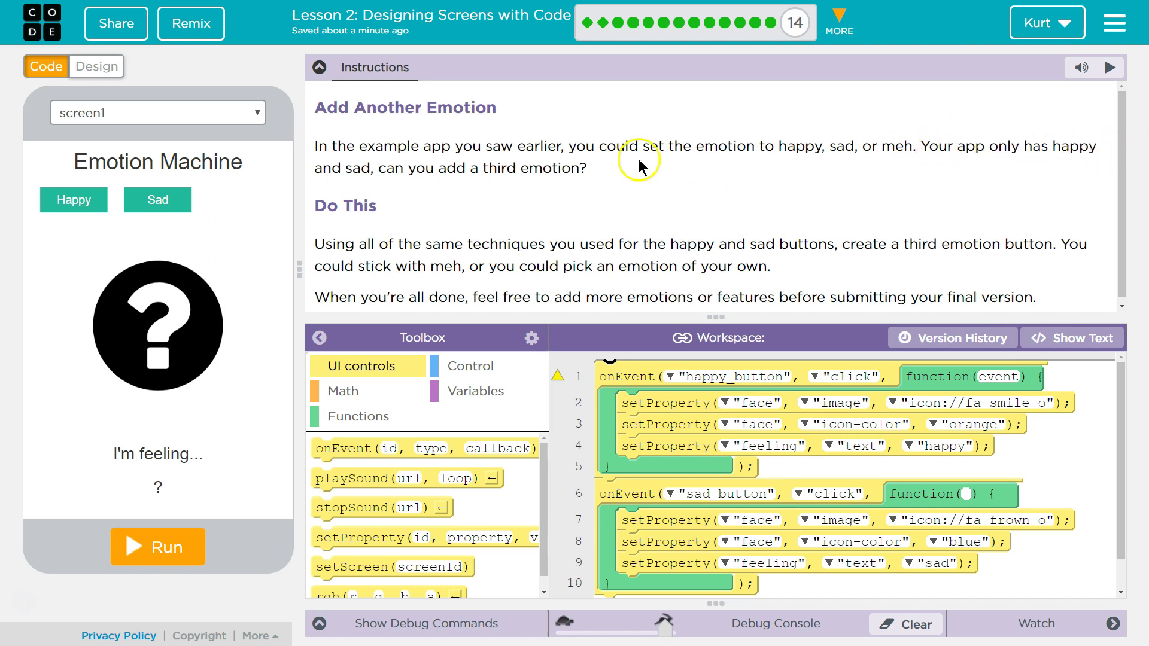
{"action": "scroll", "coordinate": [468, 182], "scroll_direction": "down", "scroll_amount": 1}
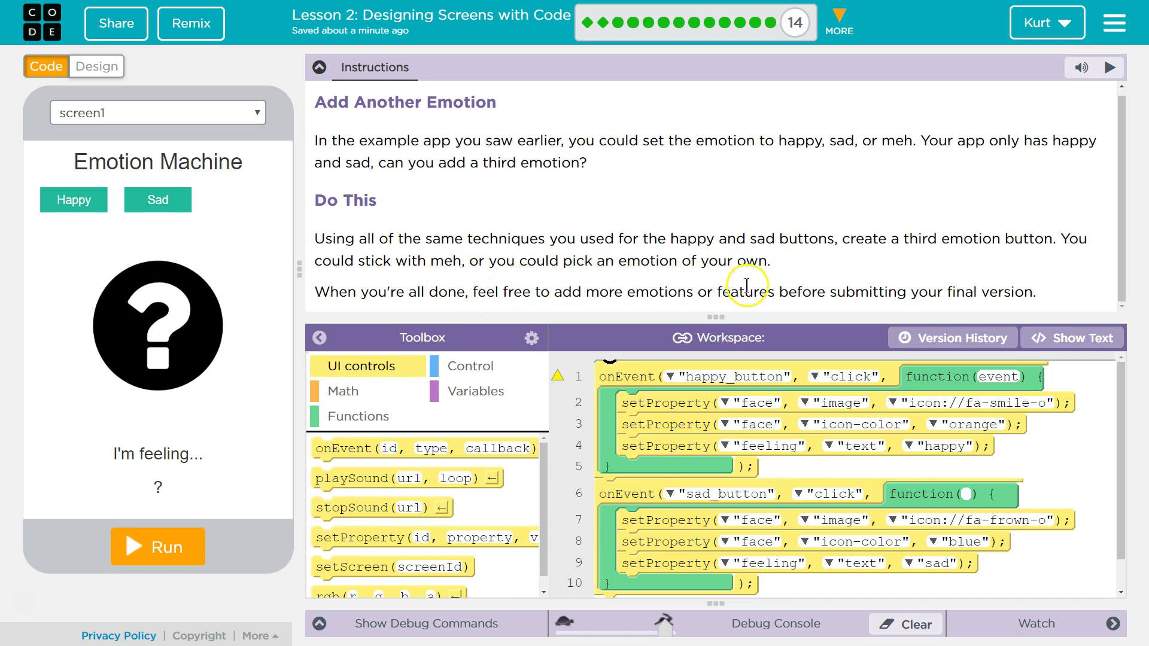
Drop a new button to the right of Sad and name its id mehButton
{"action": "left_click", "coordinate": [93, 70]}
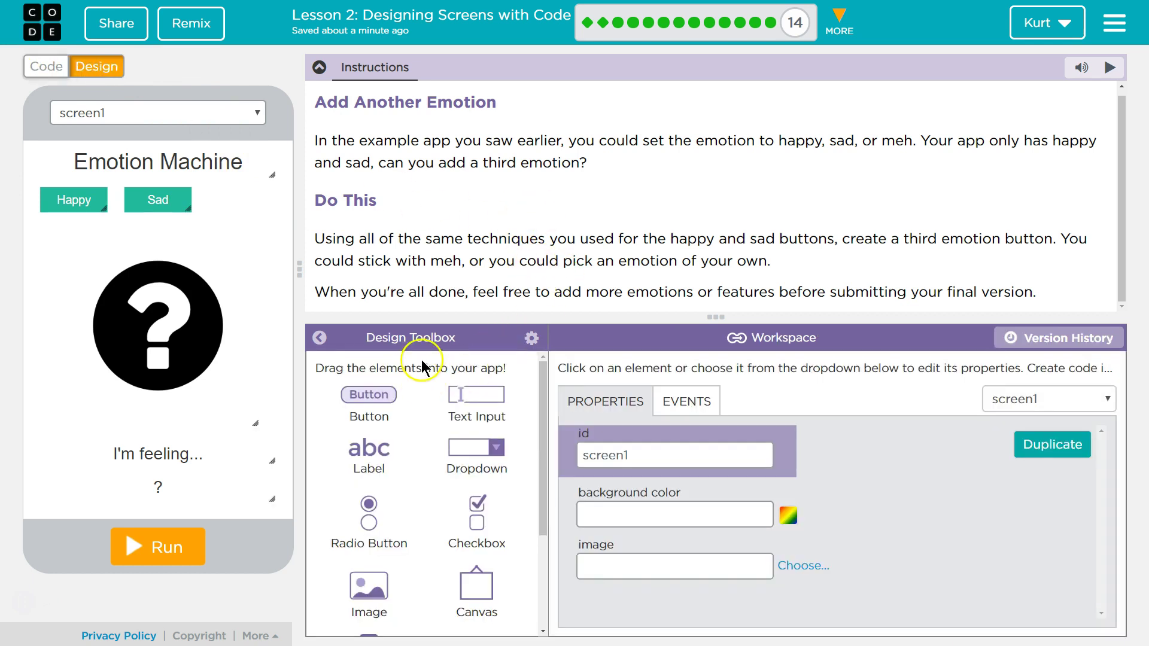
{"action": "left_click_drag", "start_coordinate": [369, 395], "coordinate": [243, 191]}
{"action": "left_click", "coordinate": [645, 456]}
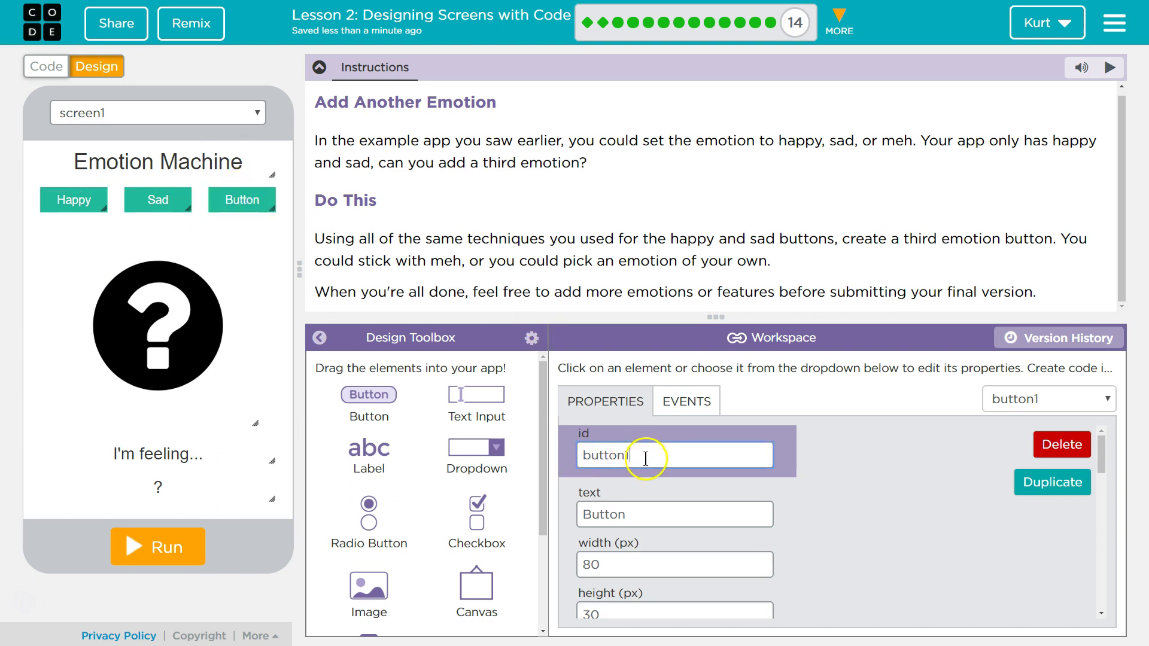
{"action": "left_click_drag", "start_coordinate": [646, 456], "coordinate": [588, 454]}
{"action": "type", "text": "mehBu"}
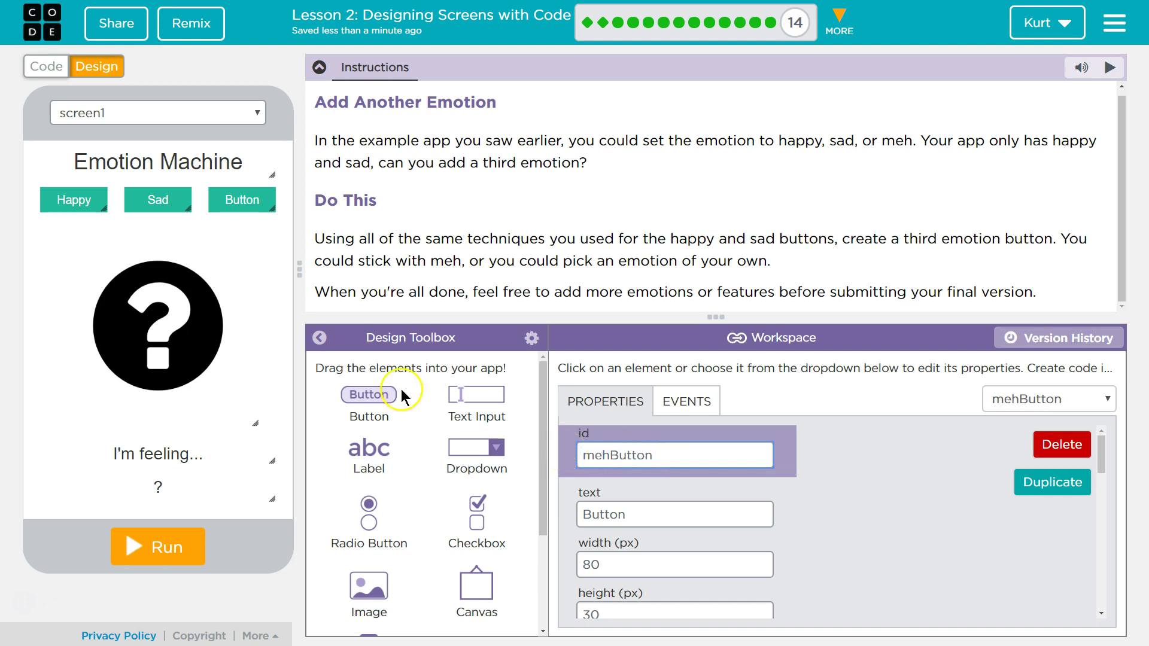
Compare the Happy, Sad and mehButton position values, then label the new button Meh
{"action": "left_click", "coordinate": [158, 200]}
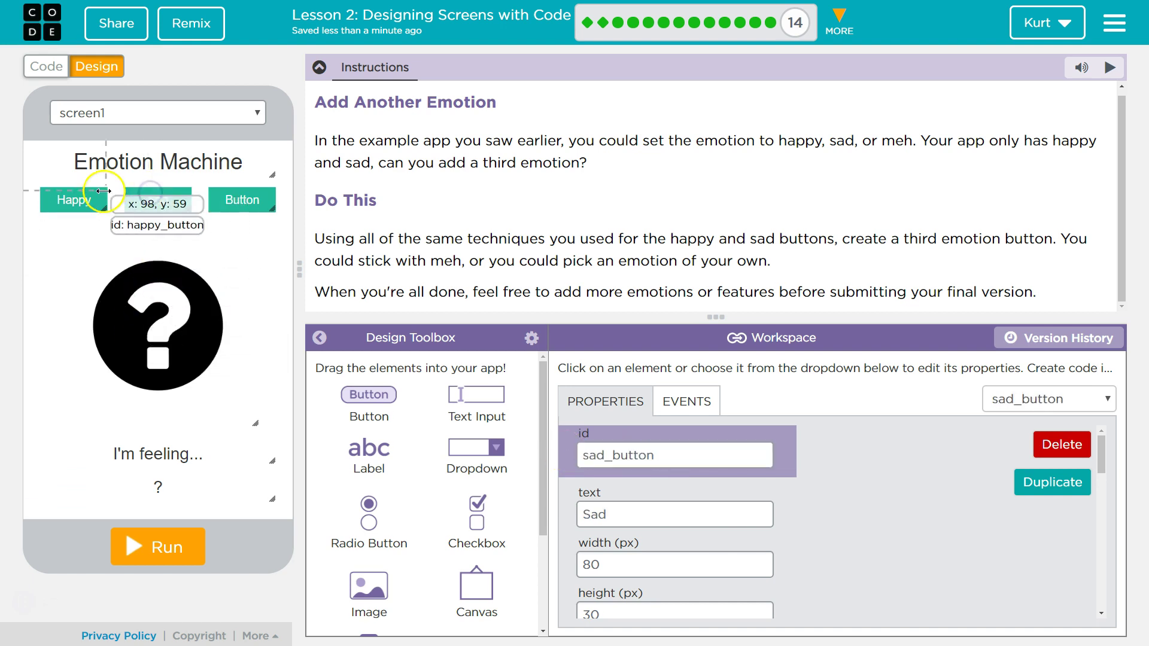
{"action": "left_click", "coordinate": [74, 200]}
{"action": "scroll", "coordinate": [658, 550], "scroll_direction": "down", "scroll_amount": 1}
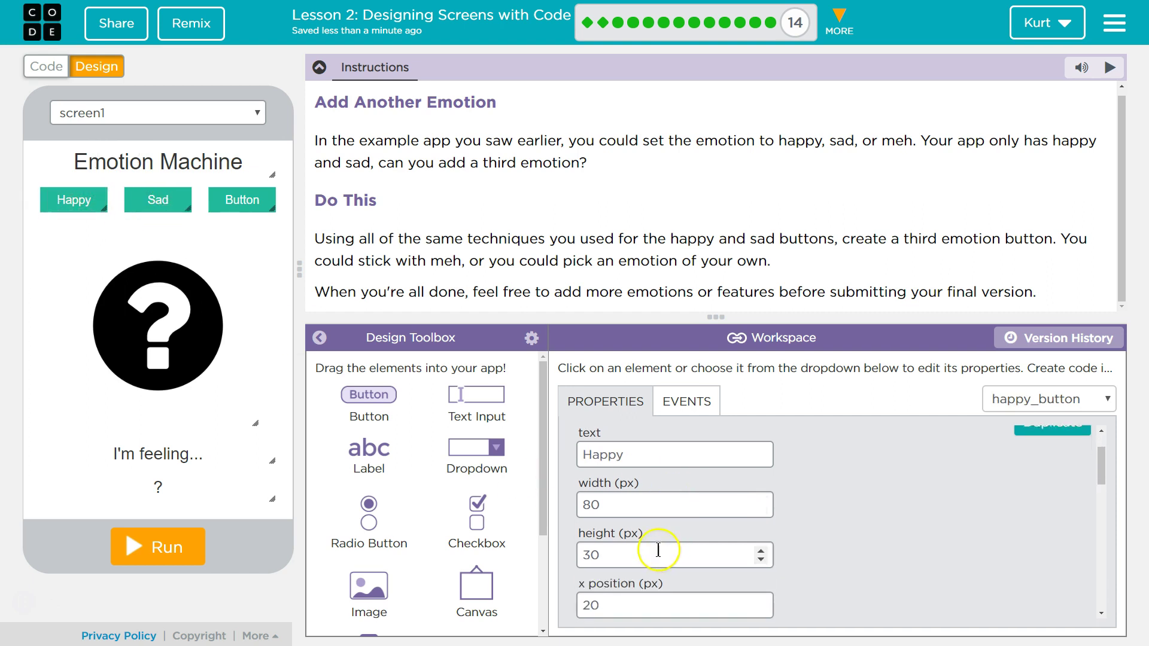
{"action": "scroll", "coordinate": [658, 550], "scroll_direction": "down", "scroll_amount": 2}
{"action": "scroll", "coordinate": [658, 550], "scroll_direction": "down", "scroll_amount": 1}
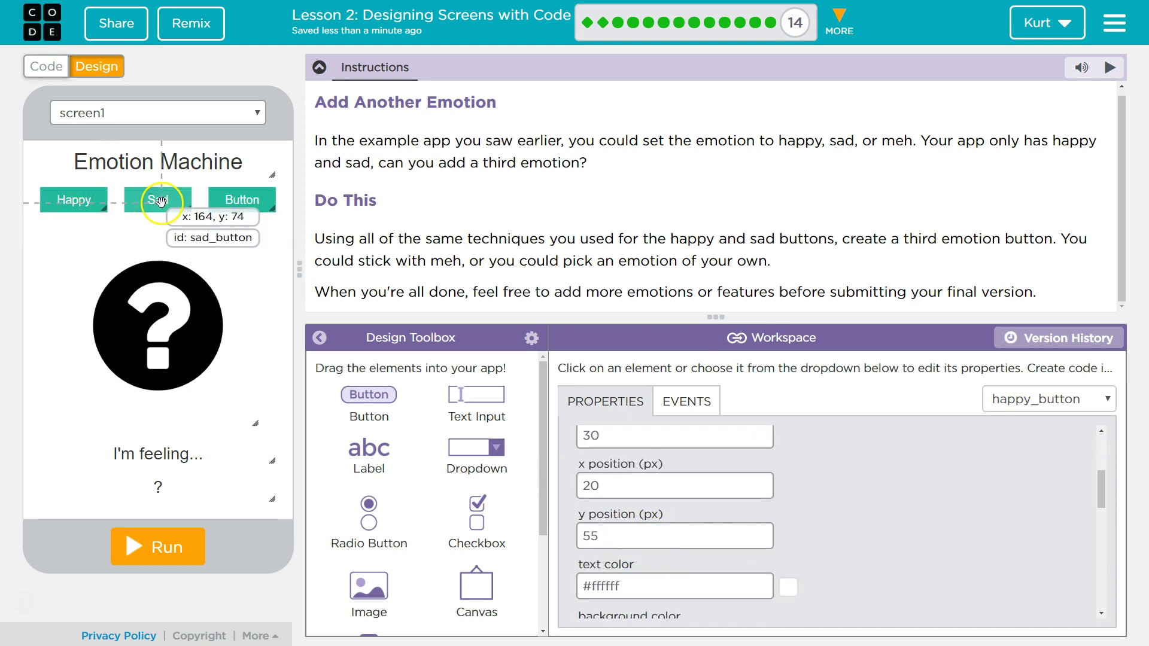
{"action": "left_click", "coordinate": [159, 200]}
{"action": "left_click", "coordinate": [235, 199]}
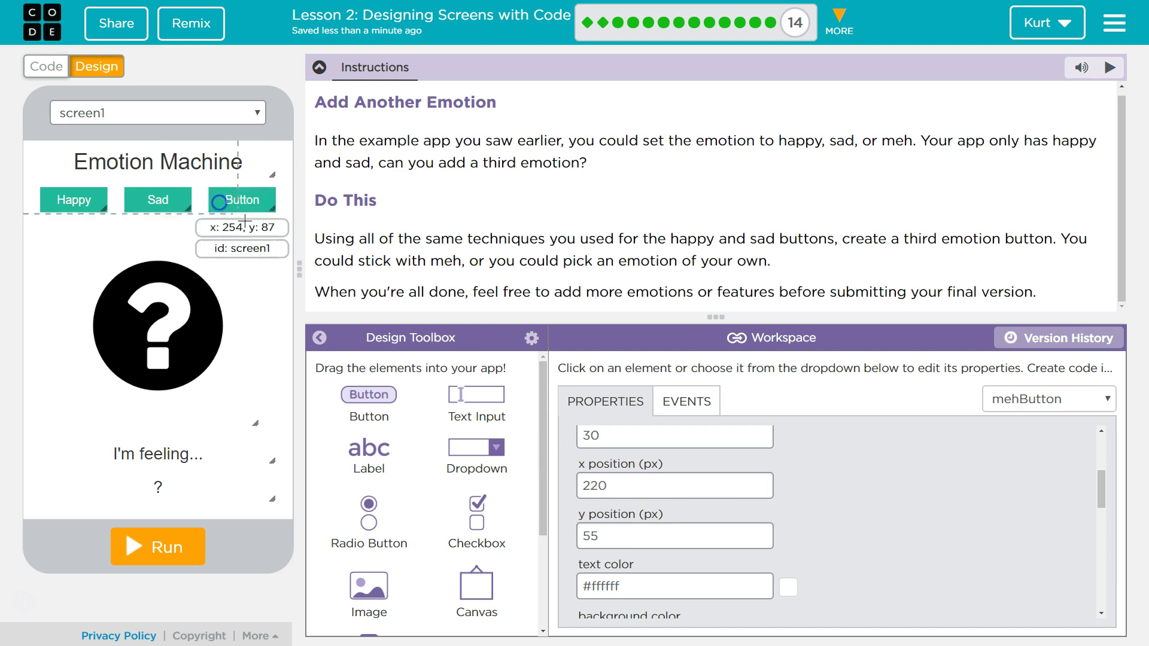
{"action": "left_click", "coordinate": [158, 199]}
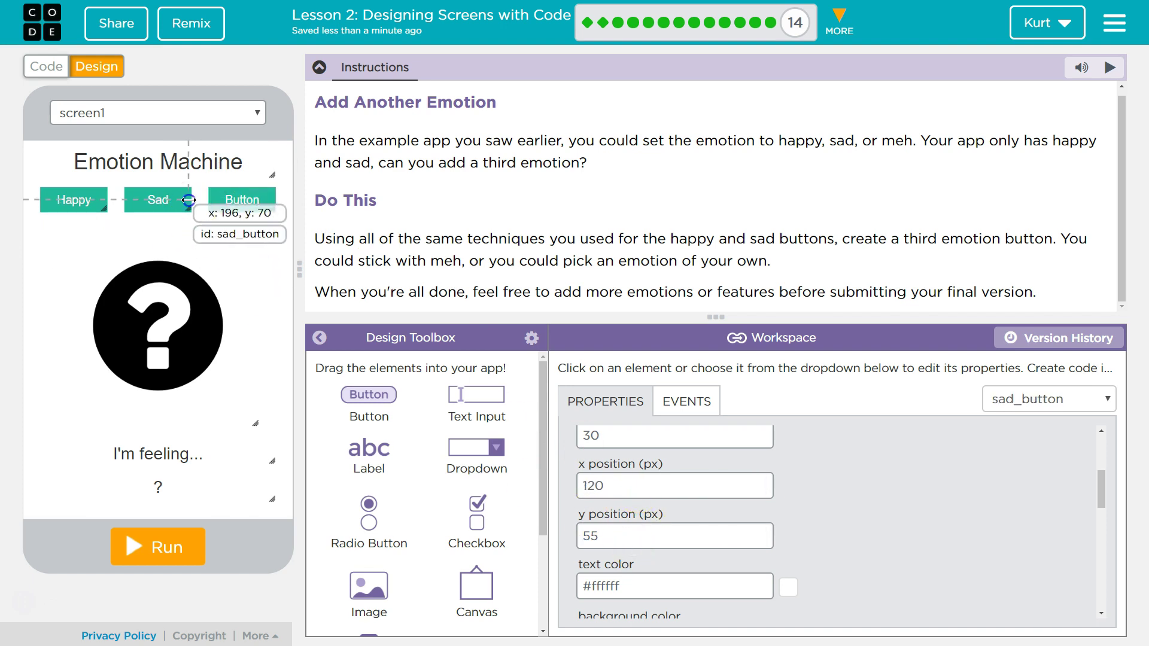
{"action": "left_click", "coordinate": [242, 194]}
{"action": "left_click", "coordinate": [642, 517]}
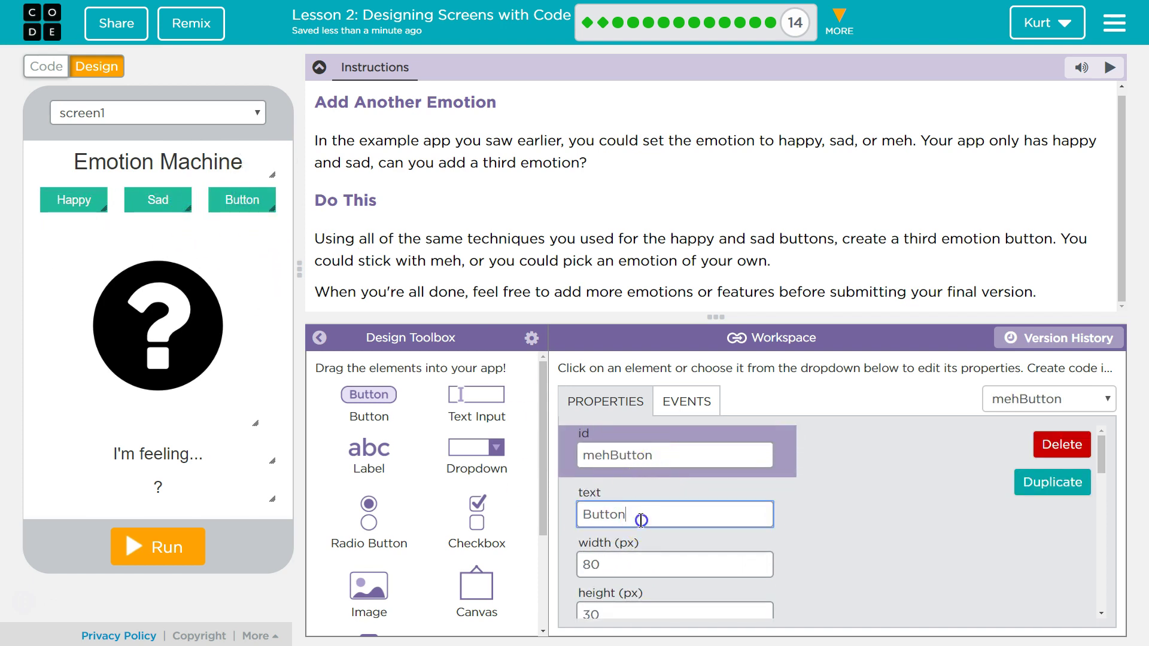
{"action": "left_click_drag", "start_coordinate": [641, 517], "coordinate": [545, 499]}
{"action": "type", "text": "Meh"}
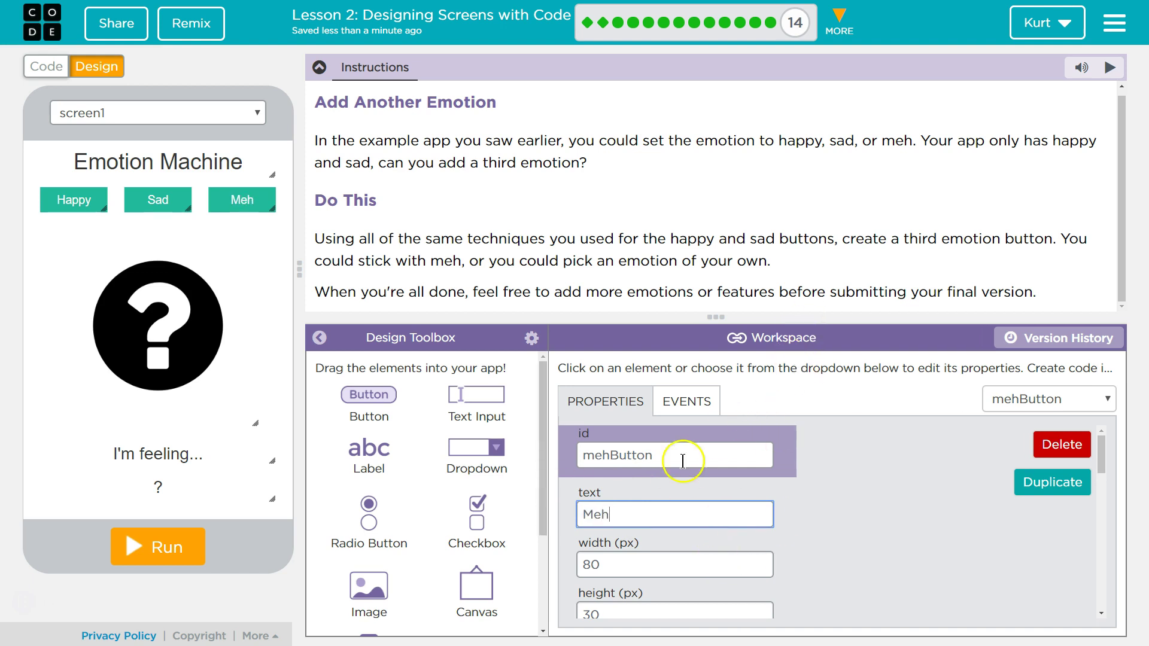
{"action": "scroll", "coordinate": [718, 487], "scroll_direction": "down", "scroll_amount": 5}
{"action": "scroll", "coordinate": [744, 504], "scroll_direction": "down", "scroll_amount": 4}
{"action": "scroll", "coordinate": [743, 499], "scroll_direction": "up", "scroll_amount": 5}
{"action": "scroll", "coordinate": [689, 477], "scroll_direction": "up", "scroll_amount": 3}
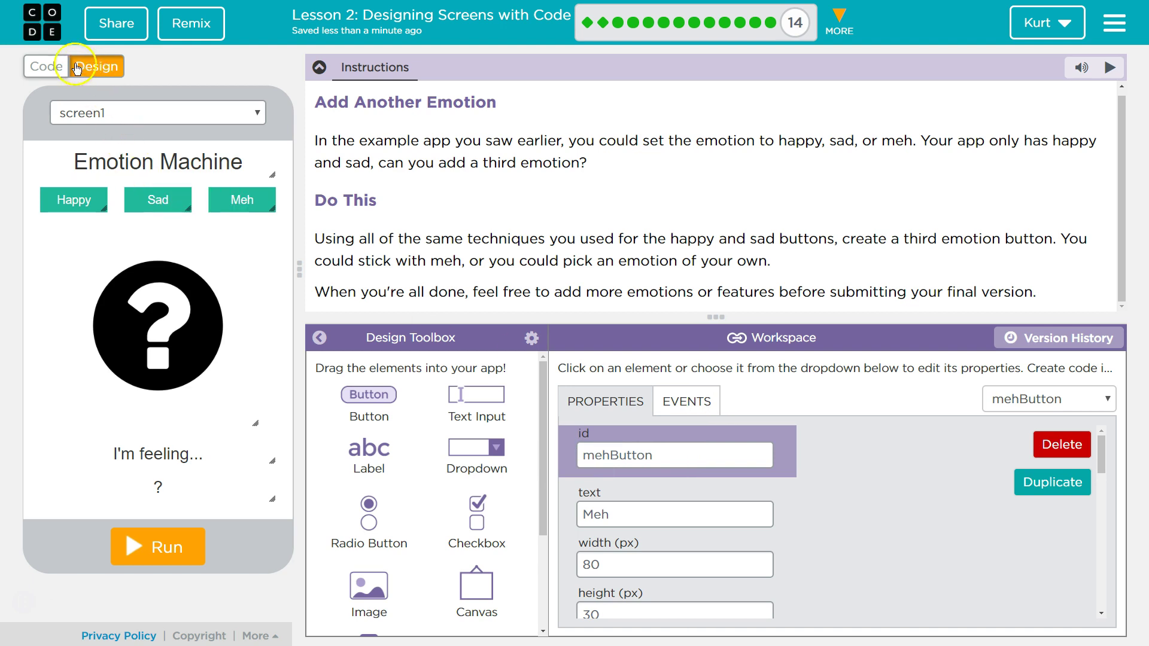
Show the code as text and copy the sad_button handler on lines 6–10
{"action": "left_click", "coordinate": [46, 66]}
{"action": "scroll", "coordinate": [708, 397], "scroll_direction": "down", "scroll_amount": 1}
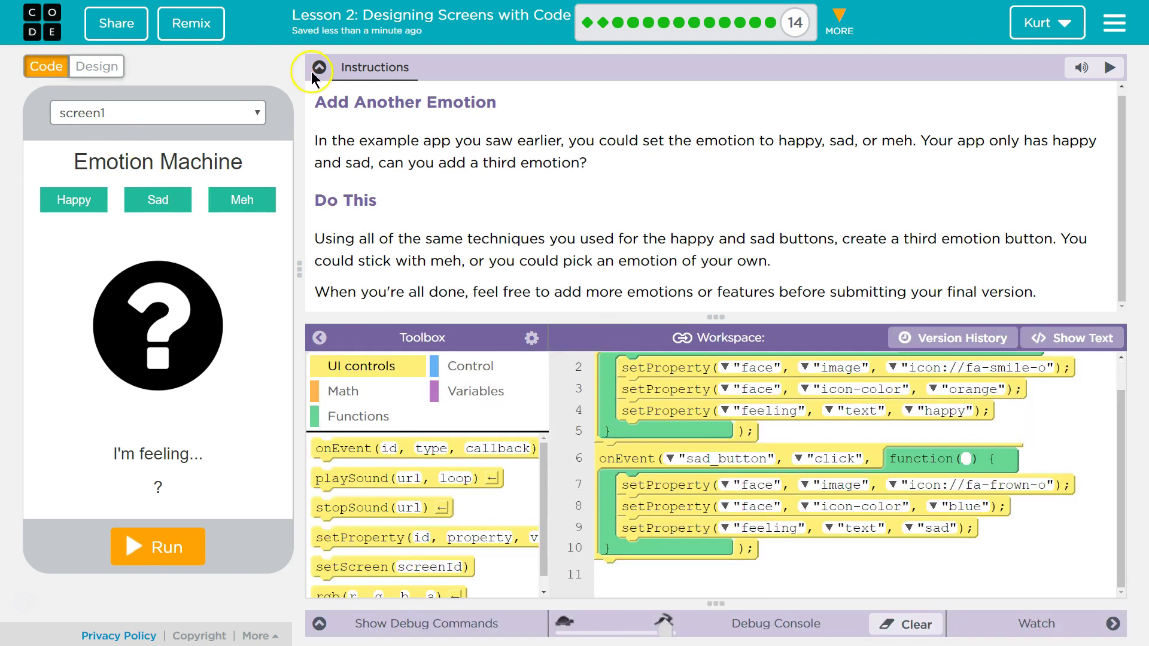
{"action": "left_click", "coordinate": [319, 67]}
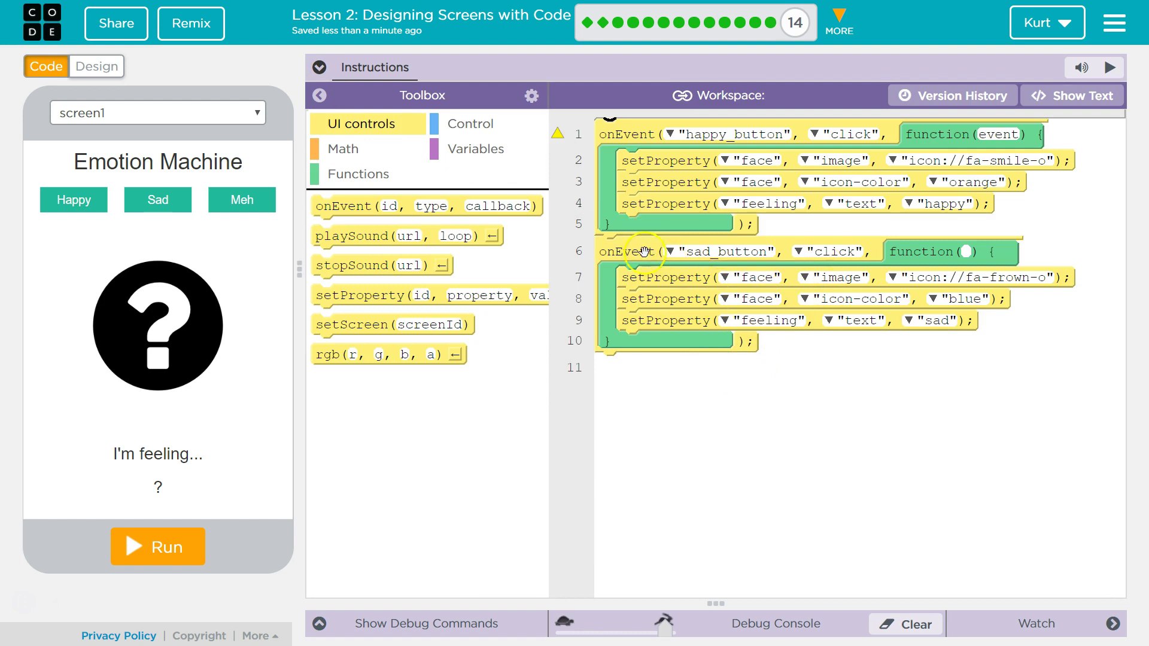
{"action": "left_click", "coordinate": [1093, 99]}
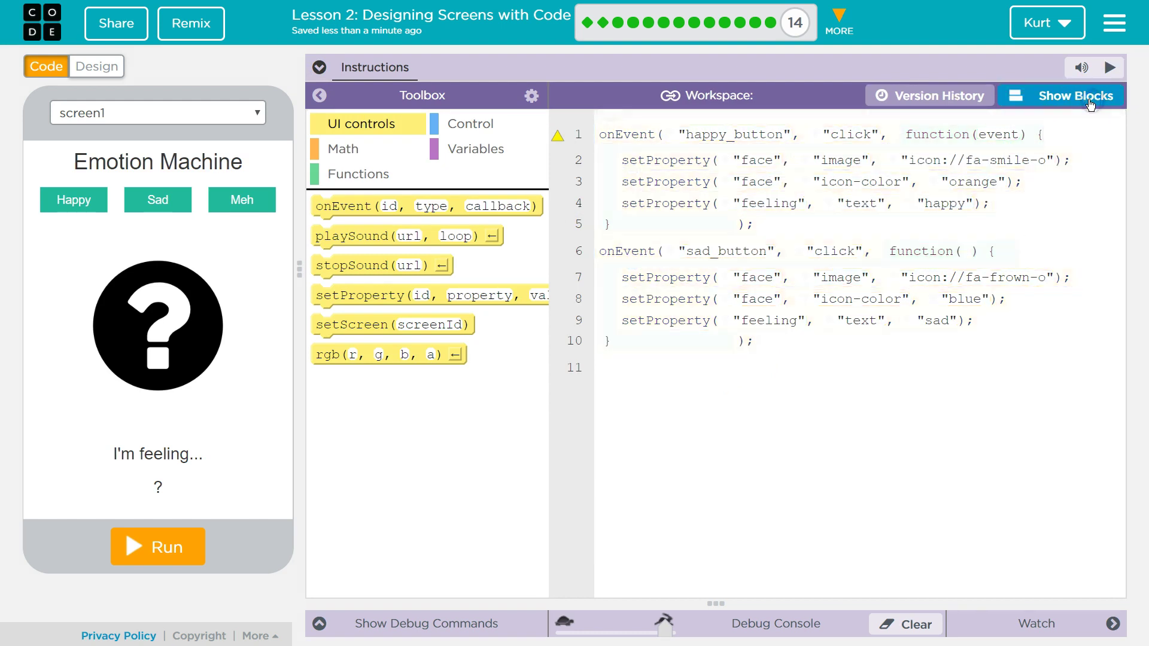
{"action": "left_click", "coordinate": [639, 257]}
{"action": "left_click_drag", "start_coordinate": [640, 256], "coordinate": [545, 206]}
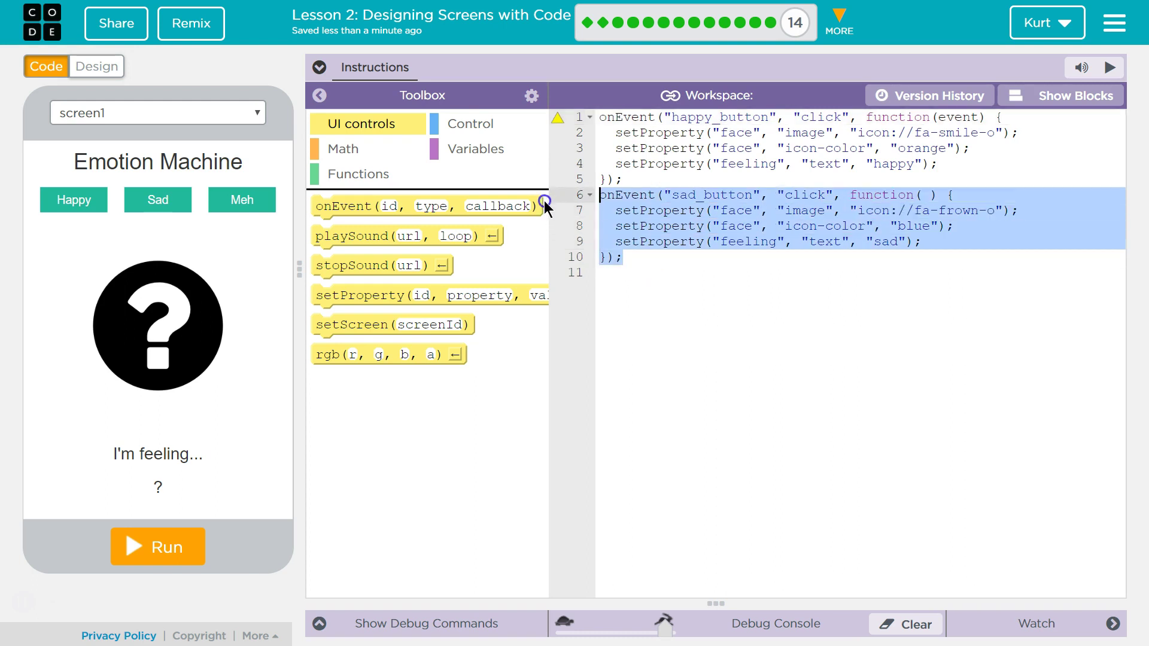
{"action": "right_click", "coordinate": [665, 214]}
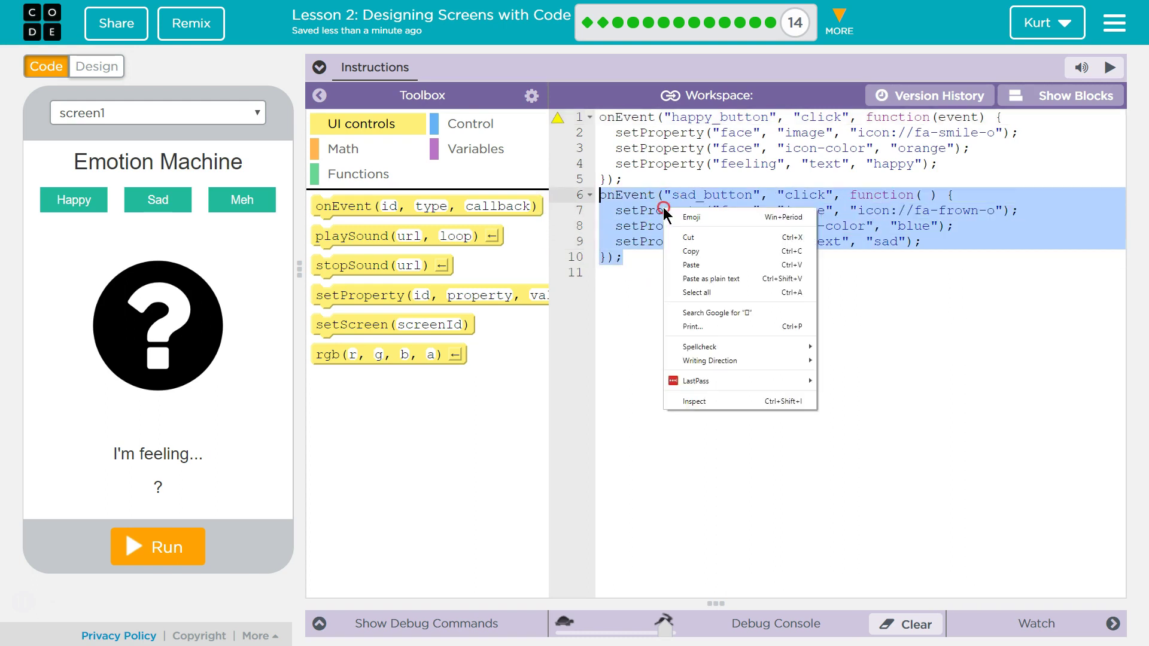
{"action": "left_click", "coordinate": [691, 252]}
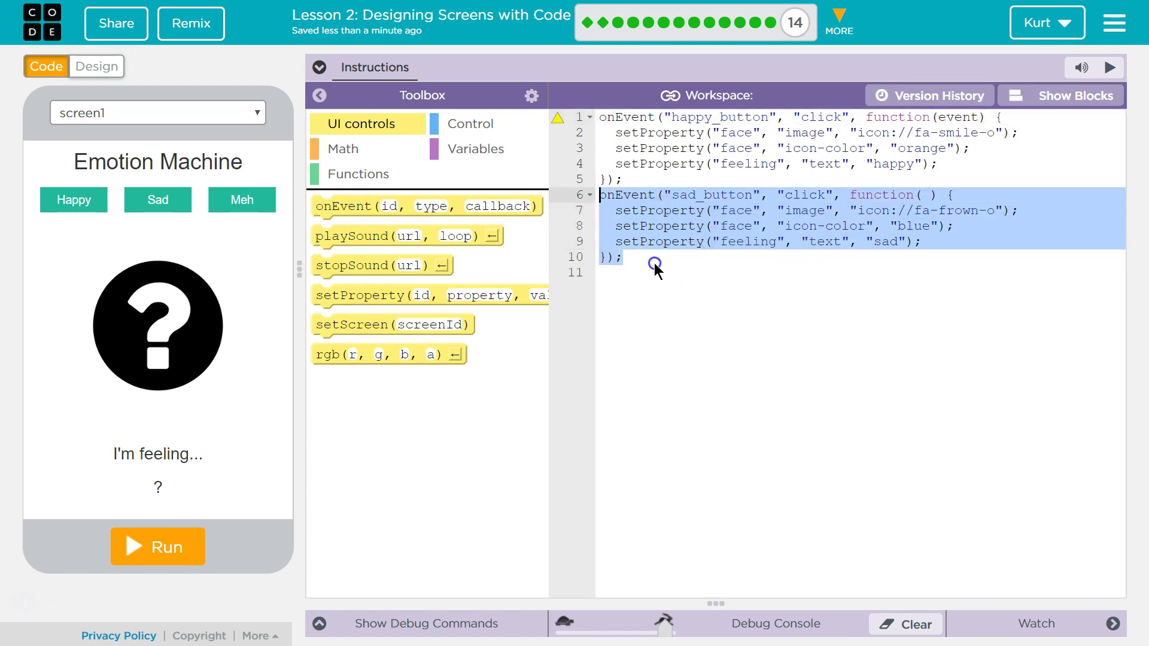
Paste the copied handler onto a new line 11 below the last handler
{"action": "left_click", "coordinate": [654, 260]}
{"action": "key", "text": "Return"}
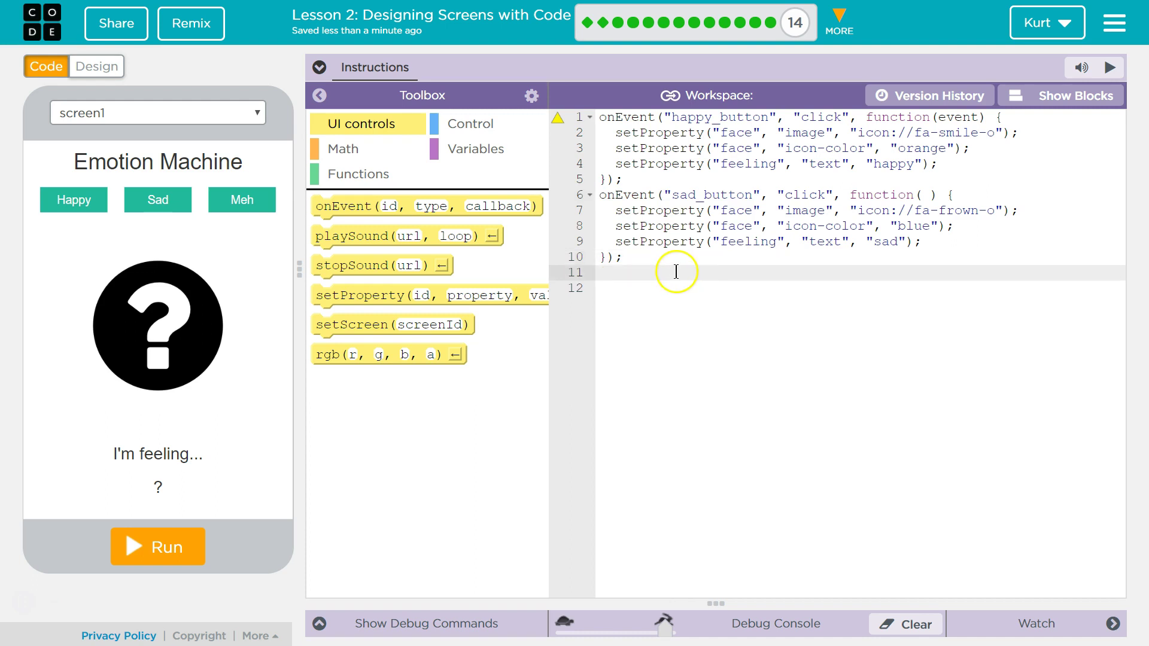
{"action": "right_click", "coordinate": [626, 277]}
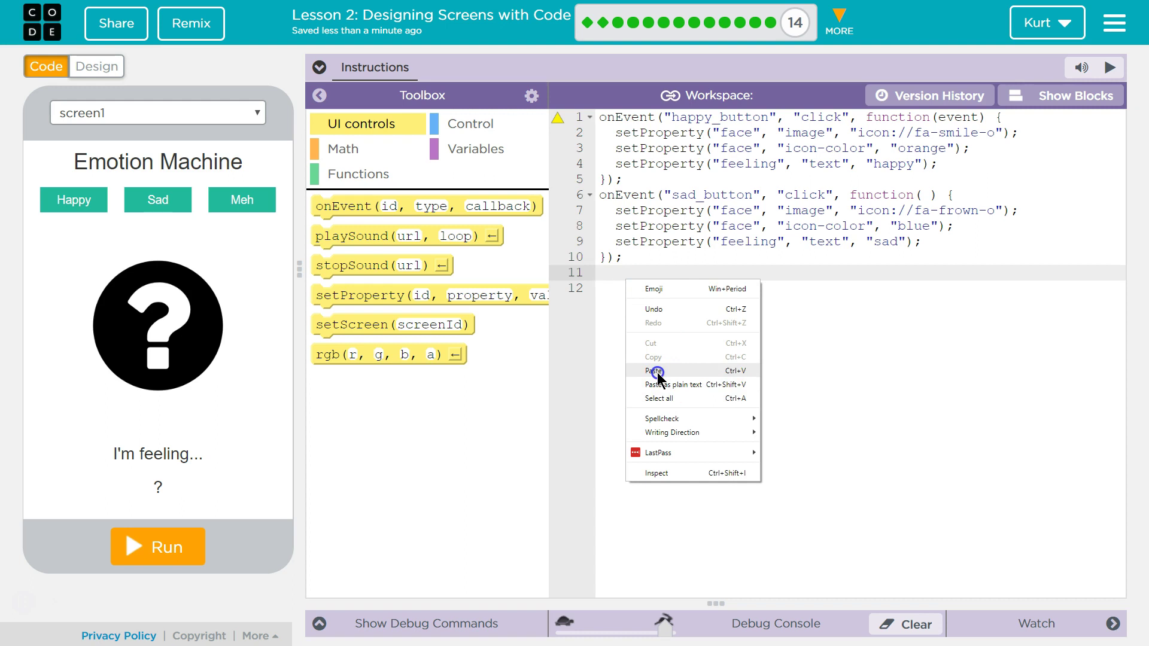
{"action": "left_click", "coordinate": [658, 371]}
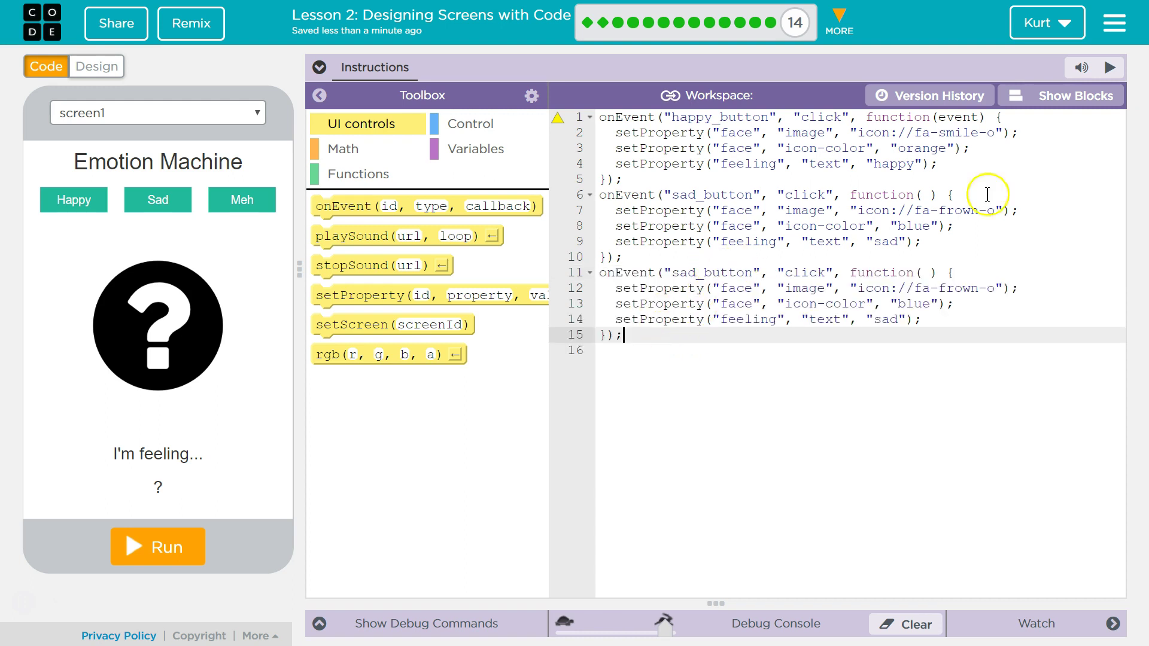
In block view, make the third handler respond to mehButton
{"action": "left_click", "coordinate": [1067, 97]}
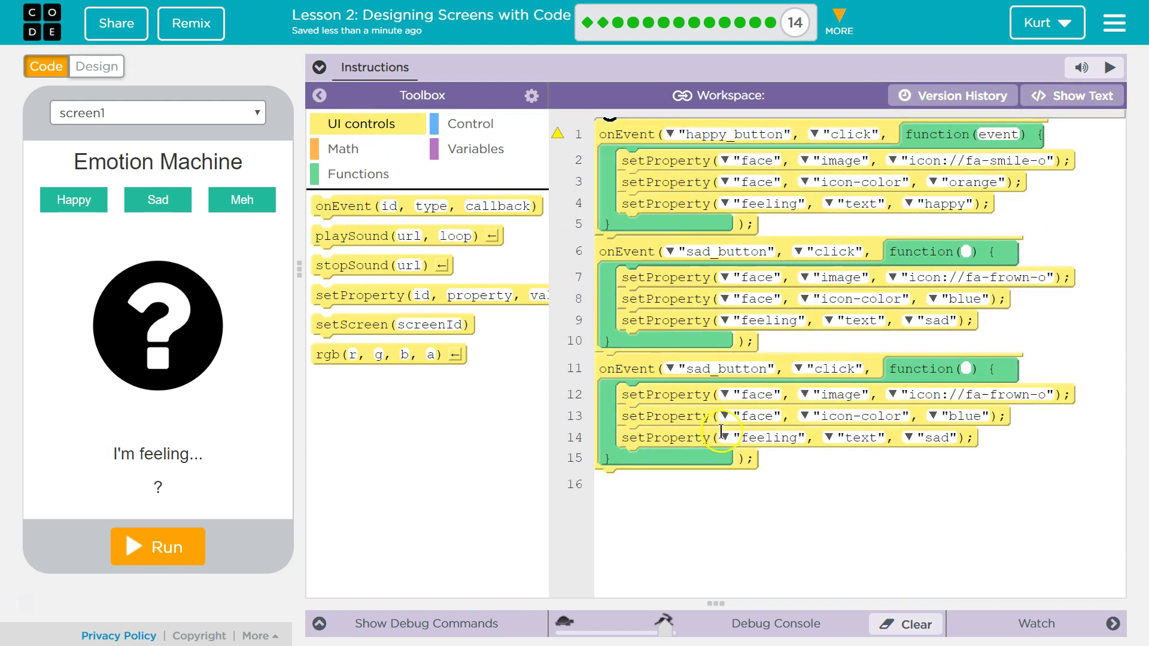
{"action": "left_click", "coordinate": [672, 370]}
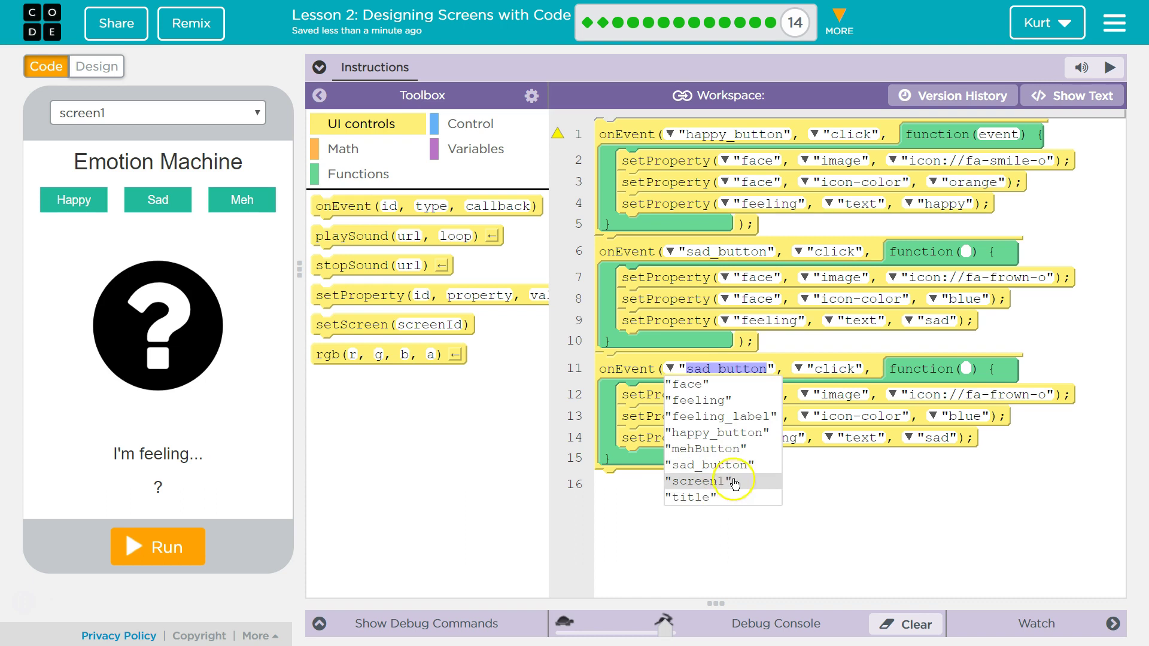
{"action": "left_click", "coordinate": [705, 448]}
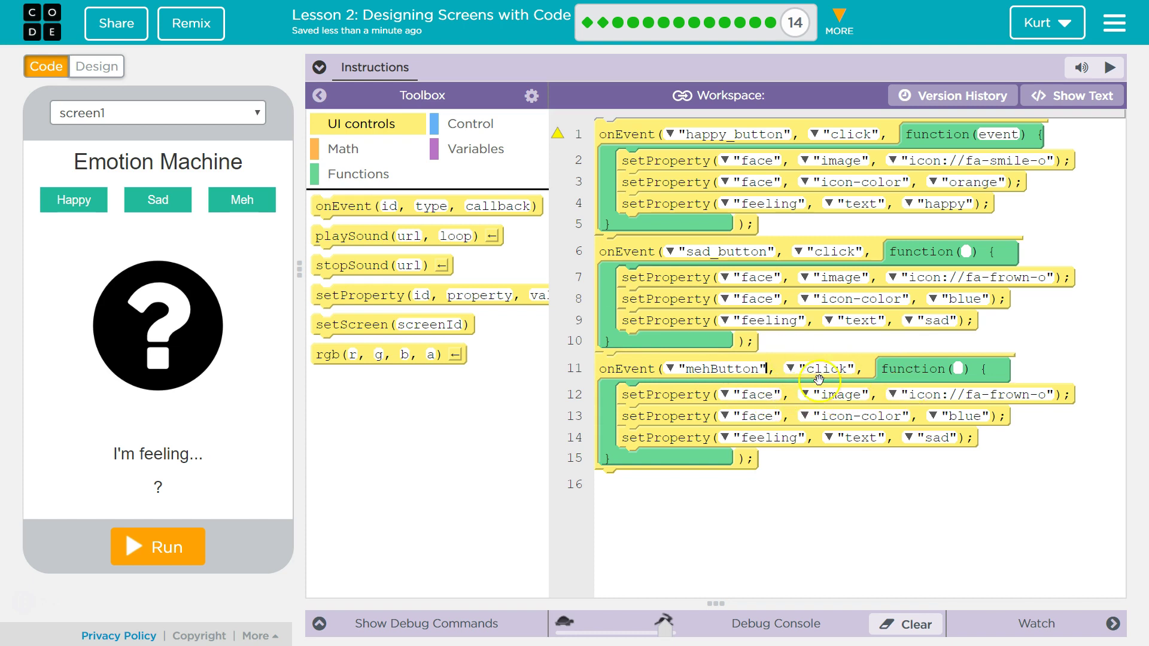
Set the face to the fa-meh-o icon in green and select the word sad
{"action": "left_click", "coordinate": [896, 394]}
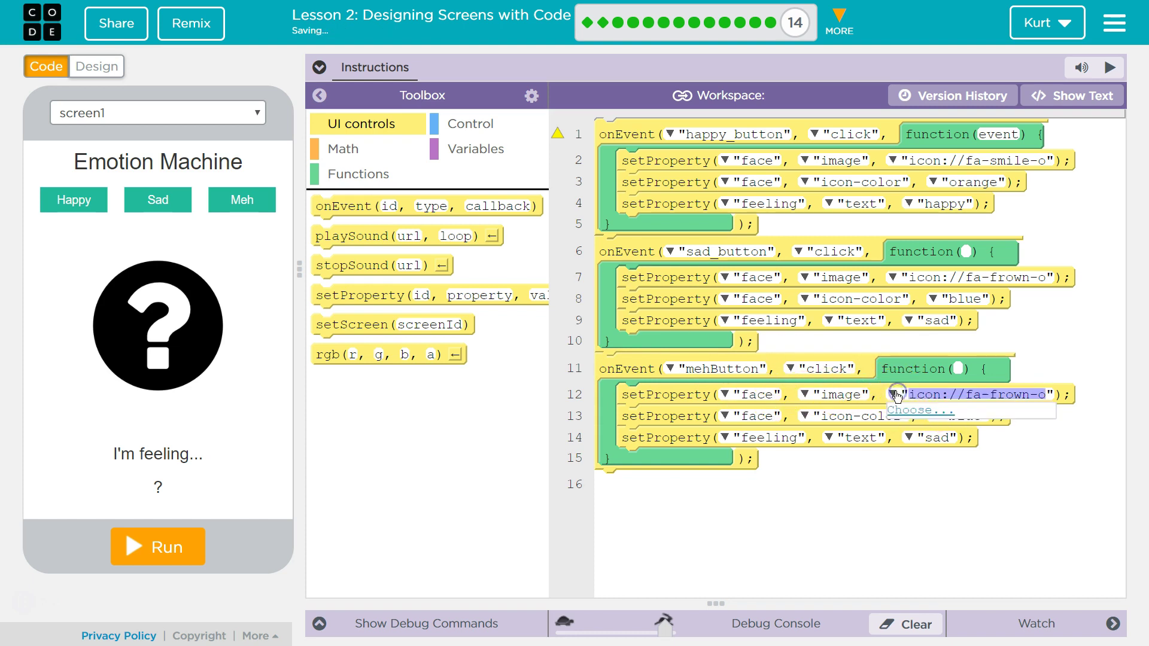
{"action": "left_click", "coordinate": [919, 411]}
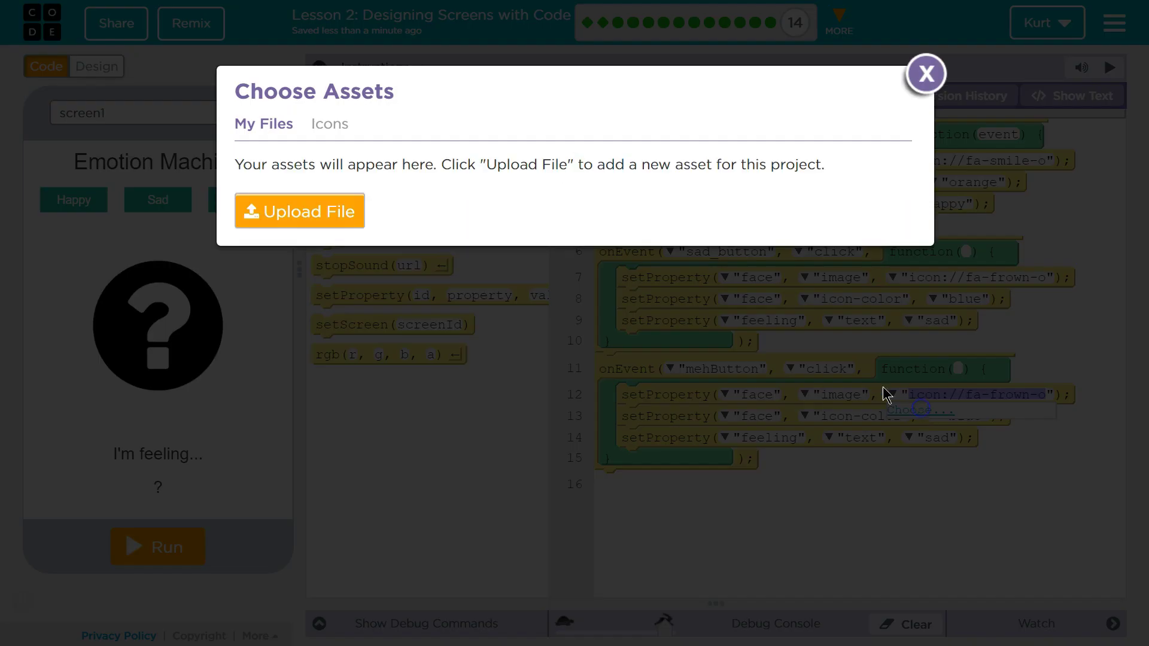
{"action": "left_click", "coordinate": [330, 124]}
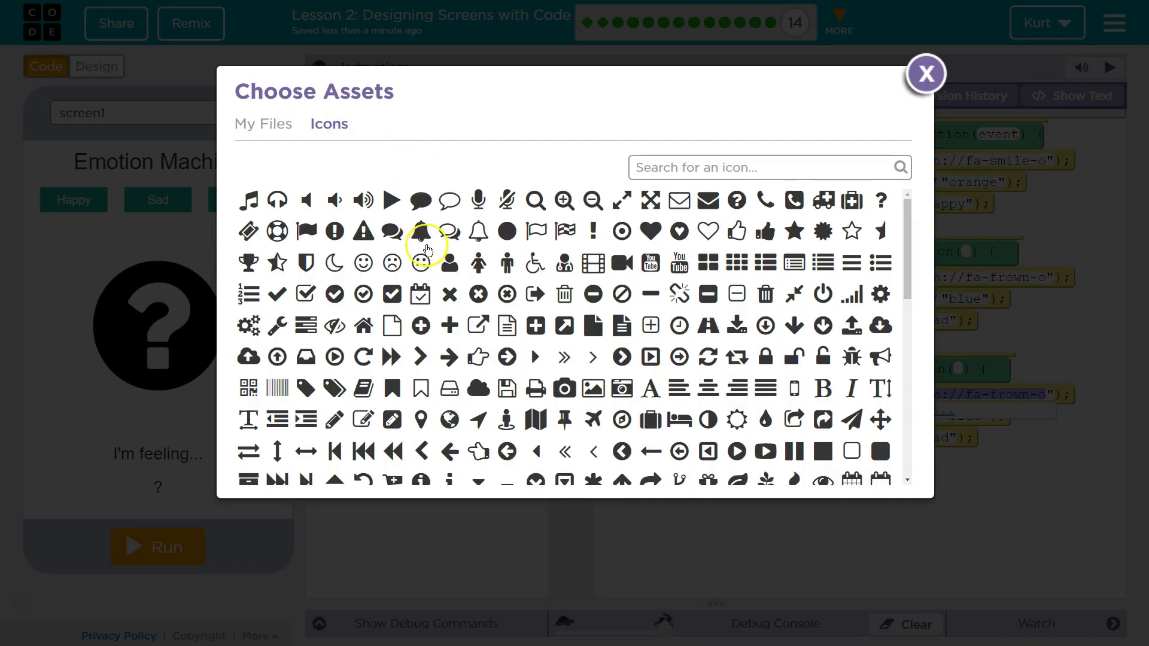
{"action": "left_click", "coordinate": [421, 263]}
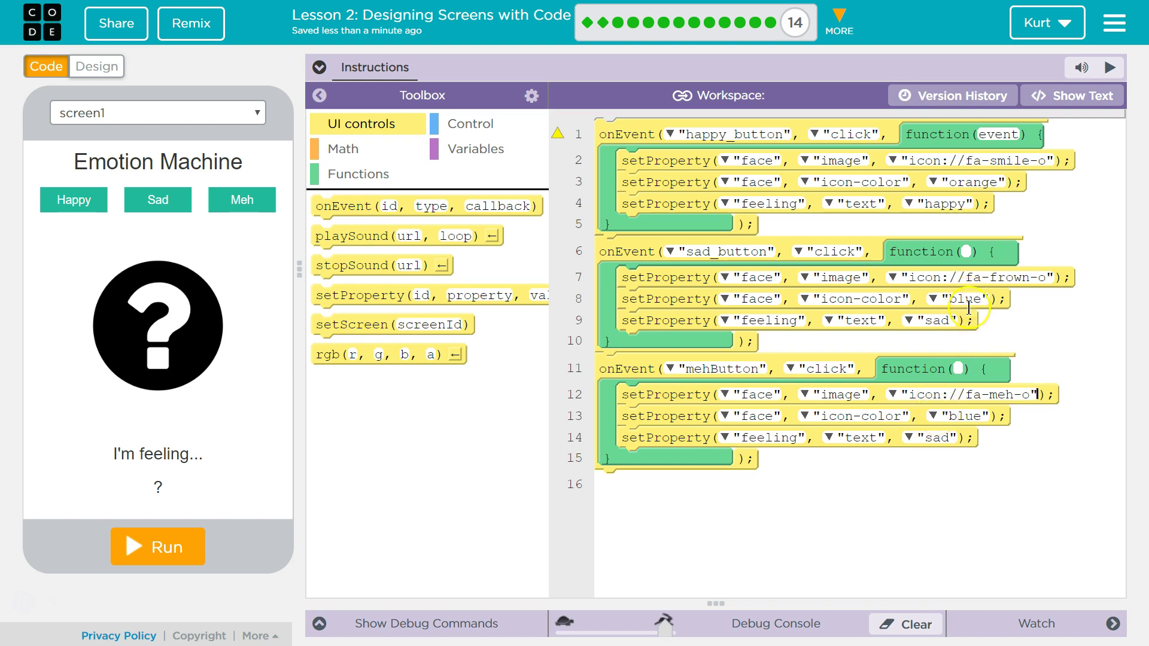
{"action": "left_click", "coordinate": [935, 417]}
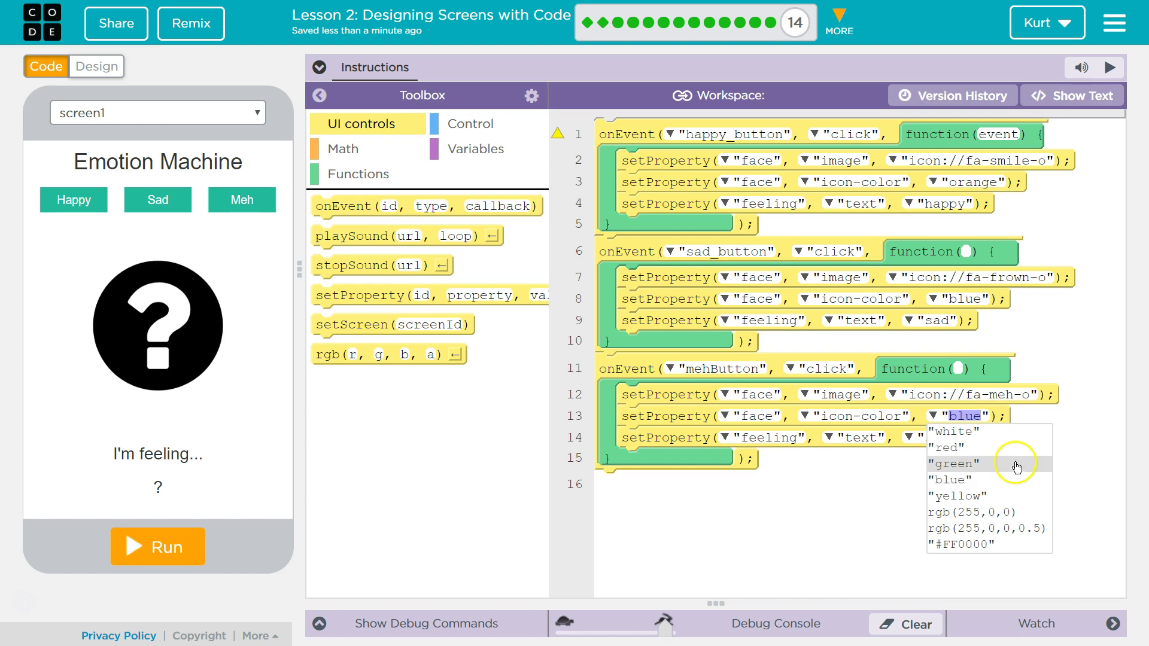
{"action": "left_click", "coordinate": [1017, 464]}
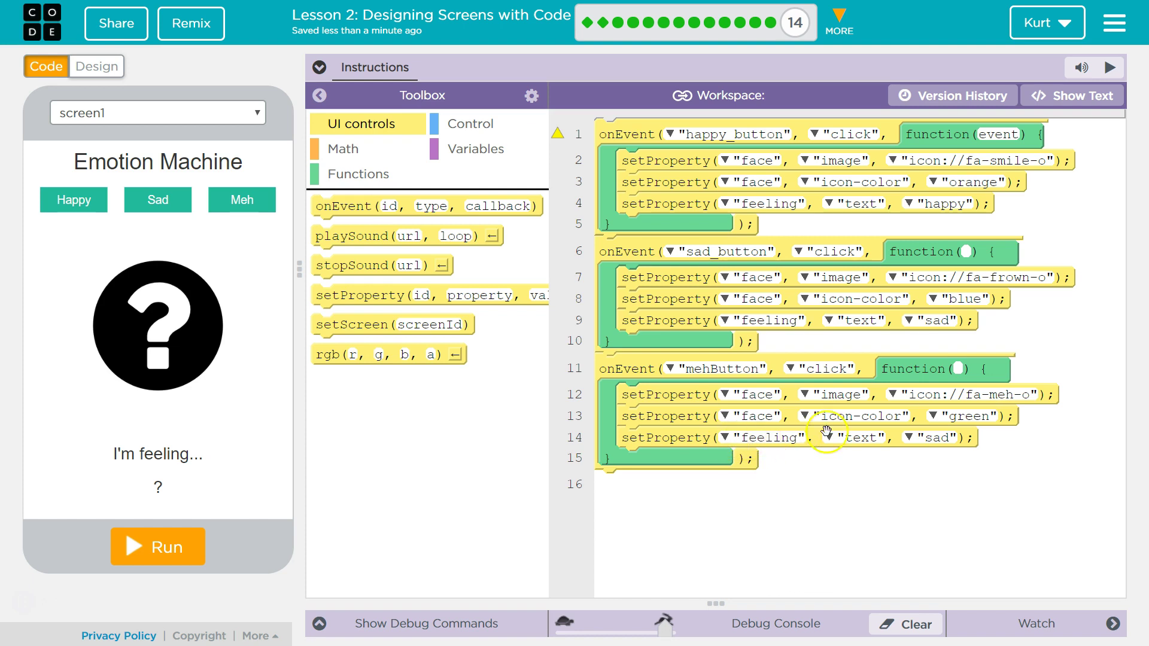
{"action": "double_click", "coordinate": [937, 438]}
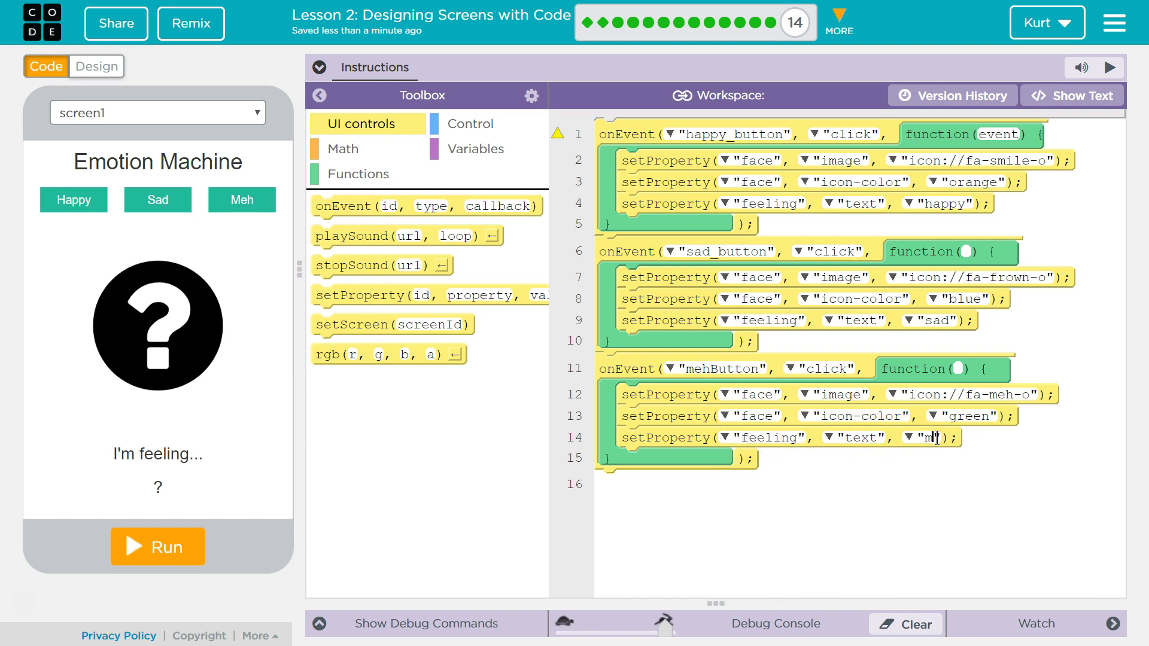
{"action": "type", "text": "meh"}
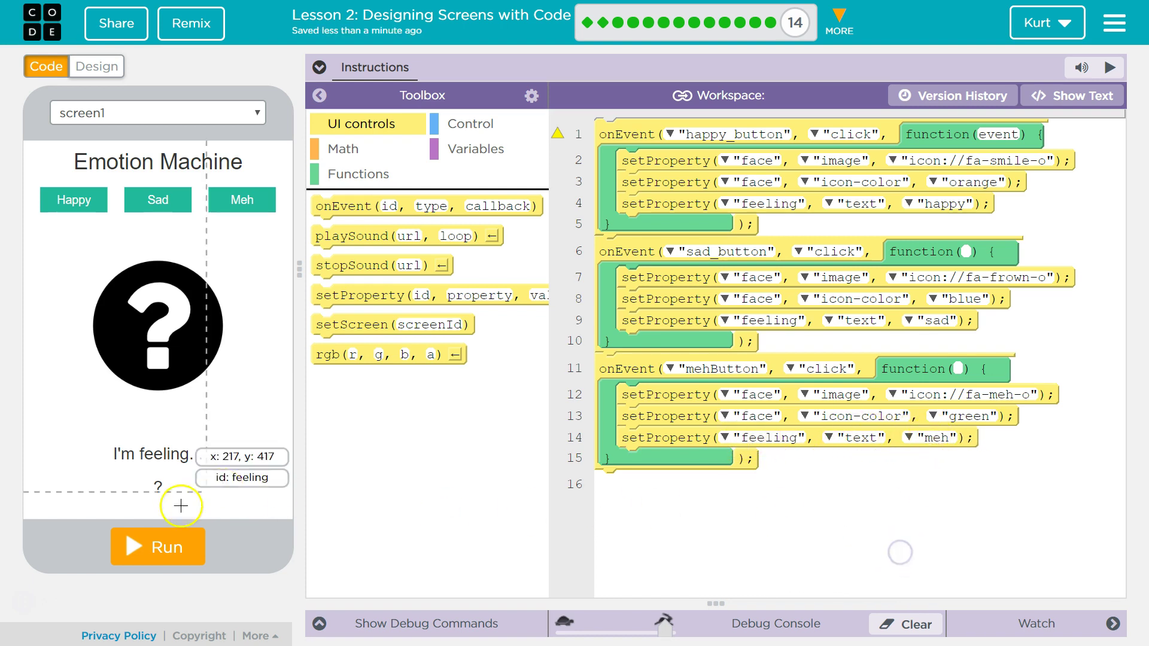
Run the app and press Happy, Sad and Meh repeatedly to test them
{"action": "left_click", "coordinate": [158, 547]}
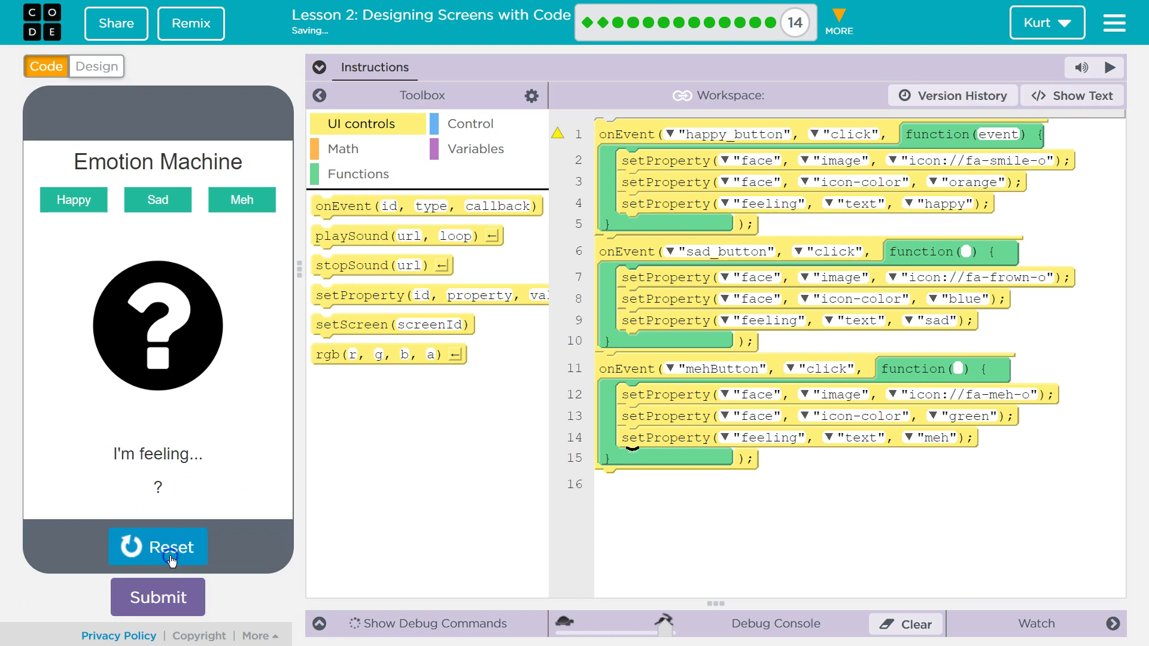
{"action": "left_click", "coordinate": [75, 200]}
{"action": "left_click", "coordinate": [153, 201]}
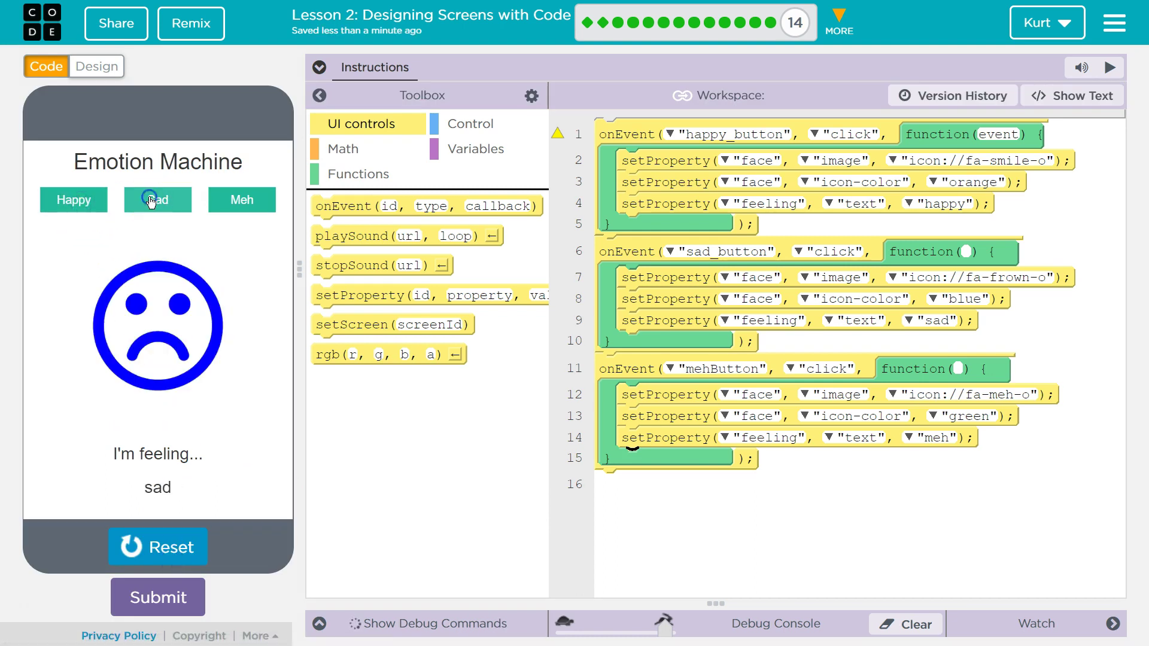
{"action": "left_click", "coordinate": [226, 203]}
{"action": "left_click", "coordinate": [158, 200]}
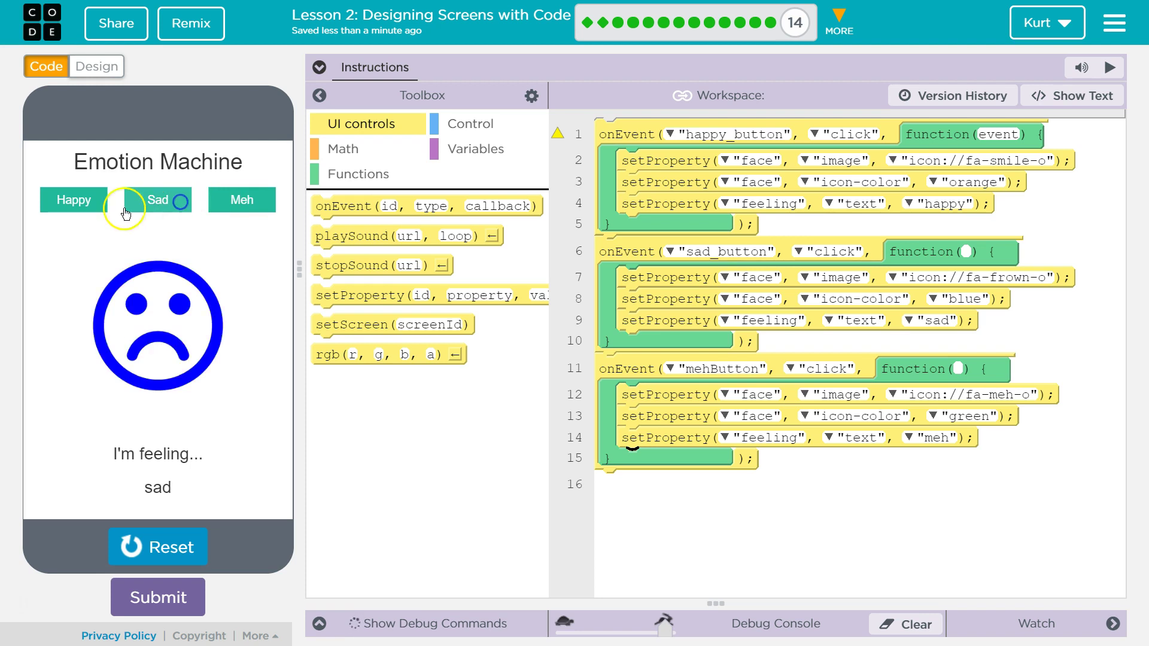
{"action": "left_click", "coordinate": [74, 200]}
{"action": "left_click", "coordinate": [157, 199]}
{"action": "left_click", "coordinate": [242, 196]}
{"action": "left_click", "coordinate": [157, 200]}
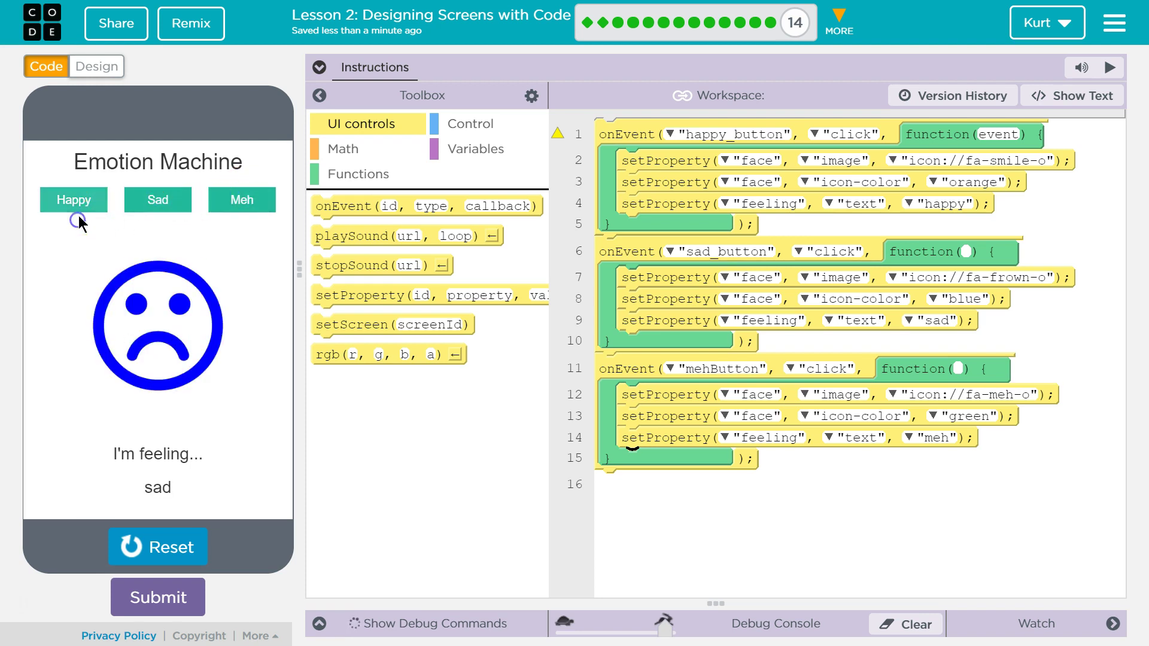
{"action": "left_click", "coordinate": [73, 200]}
{"action": "left_click", "coordinate": [159, 201]}
Confirm Meh shows the green meh face and 'meh', then reset and rerun the app
{"action": "left_click", "coordinate": [247, 201]}
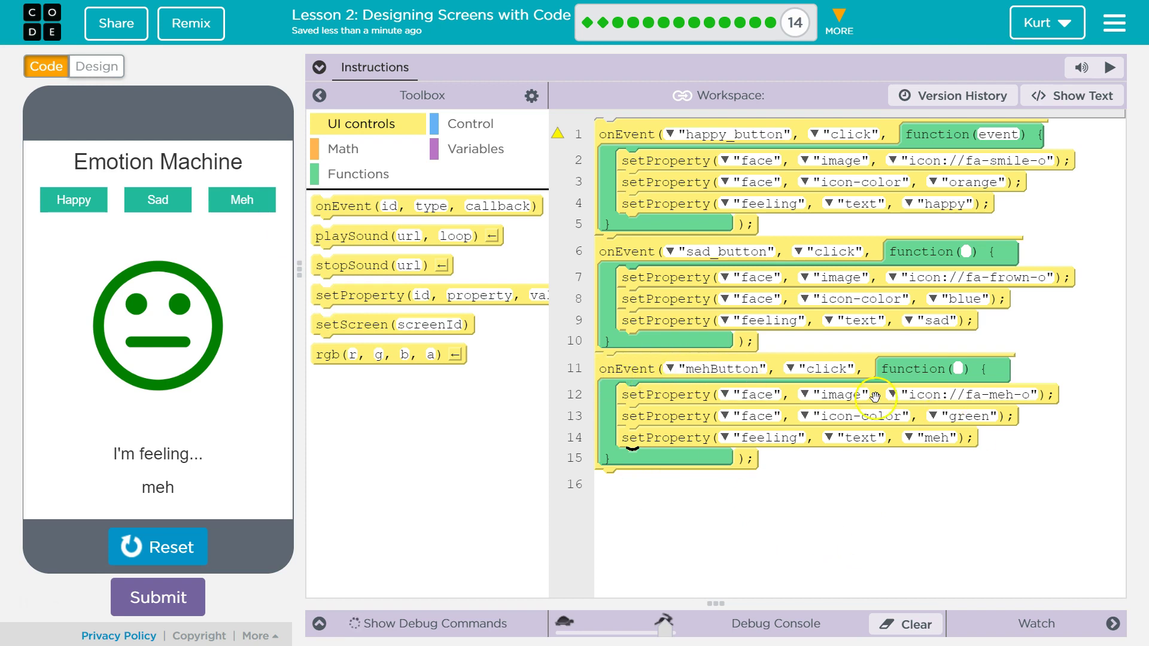
{"action": "left_click", "coordinate": [243, 200]}
{"action": "left_click", "coordinate": [170, 547]}
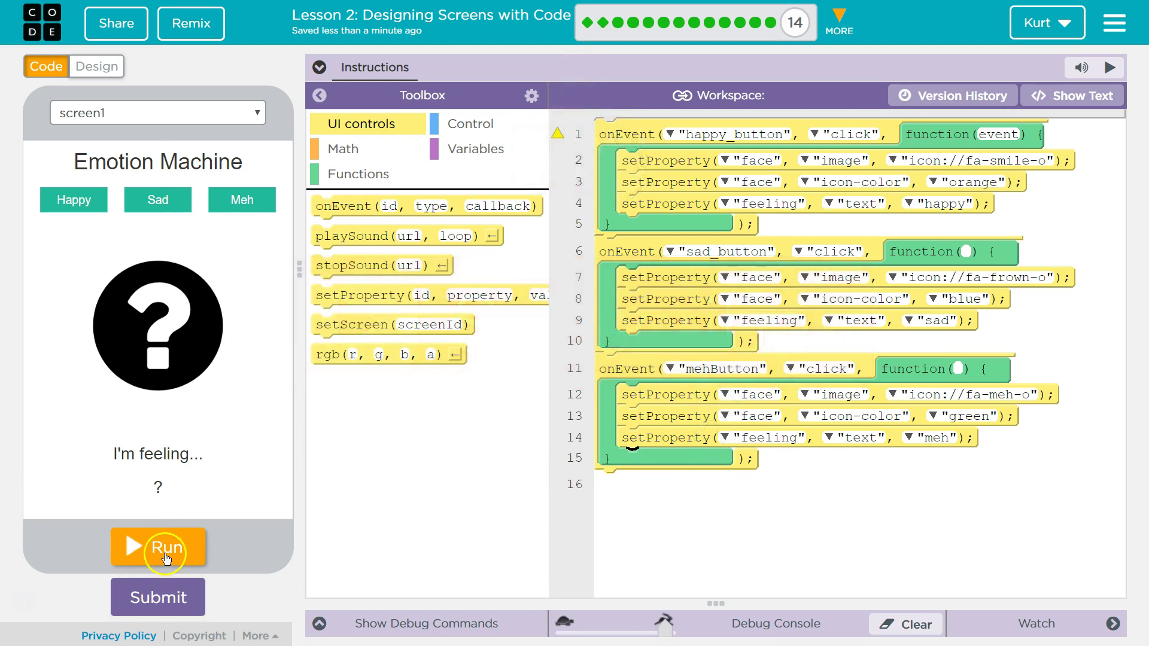
{"action": "left_click", "coordinate": [158, 547]}
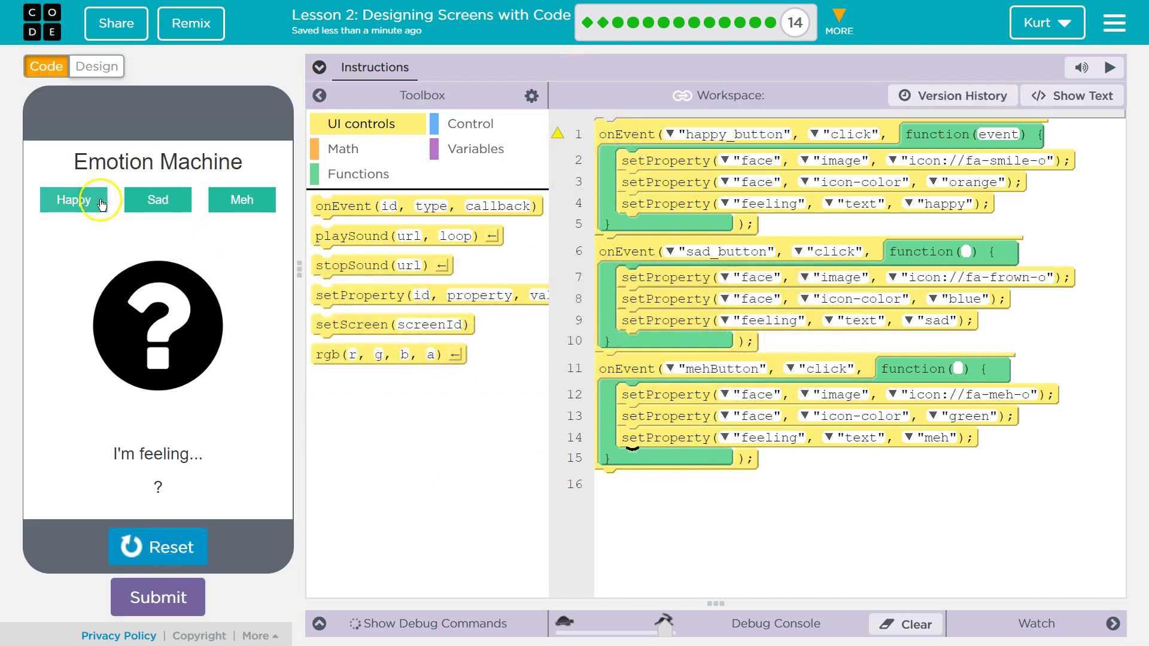